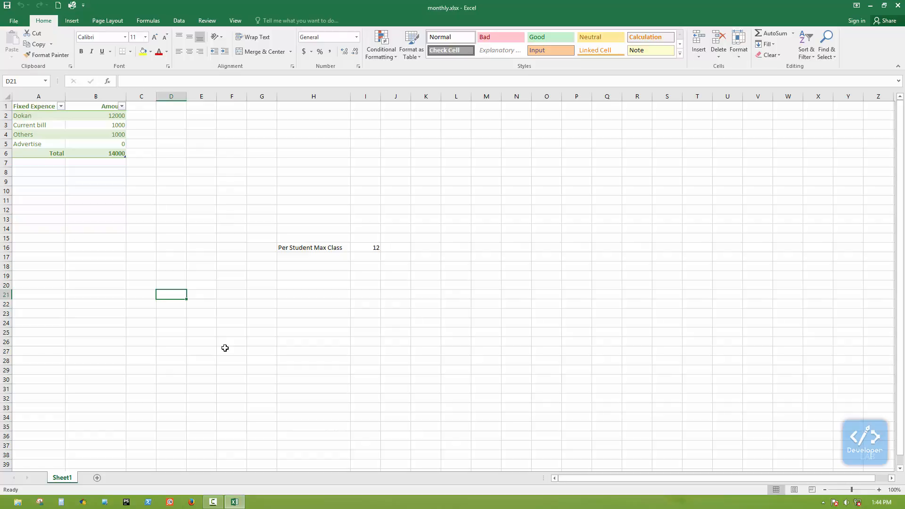
{"action": "left_click", "coordinate": [166, 238]}
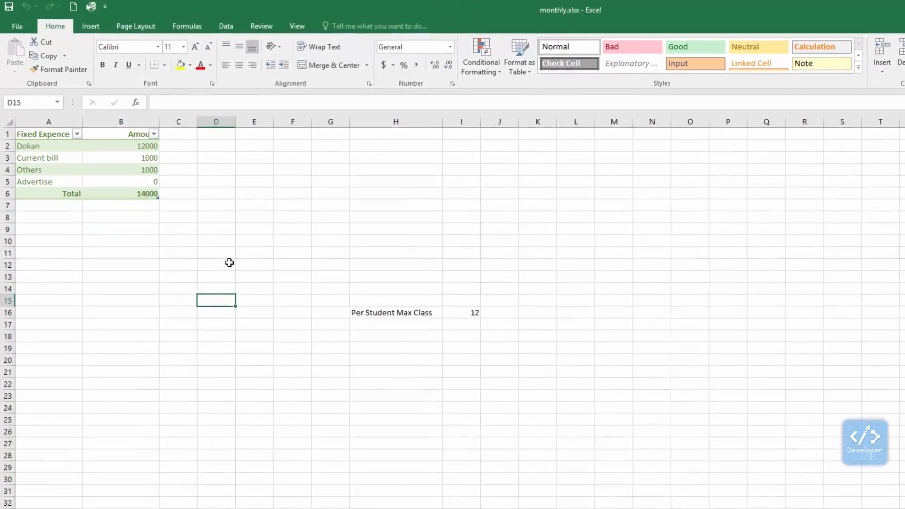
{"action": "left_click", "coordinate": [202, 198]}
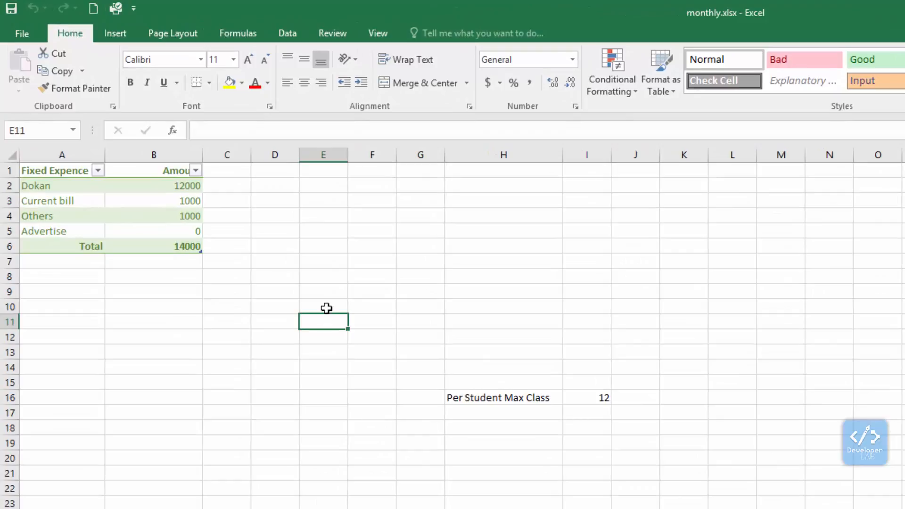
Step: Enter the date 12/5/2017 in cell E5
{"action": "left_click", "coordinate": [325, 232]}
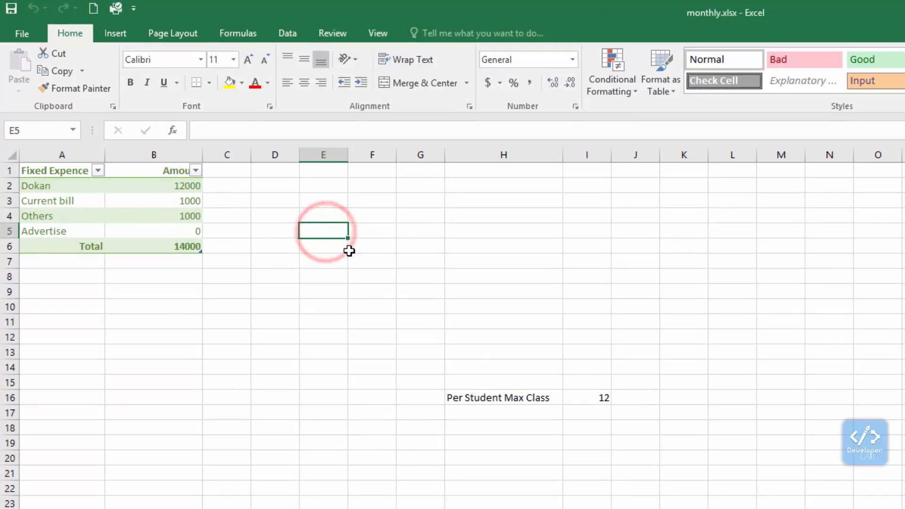
{"action": "type", "text": "12/5/21"}
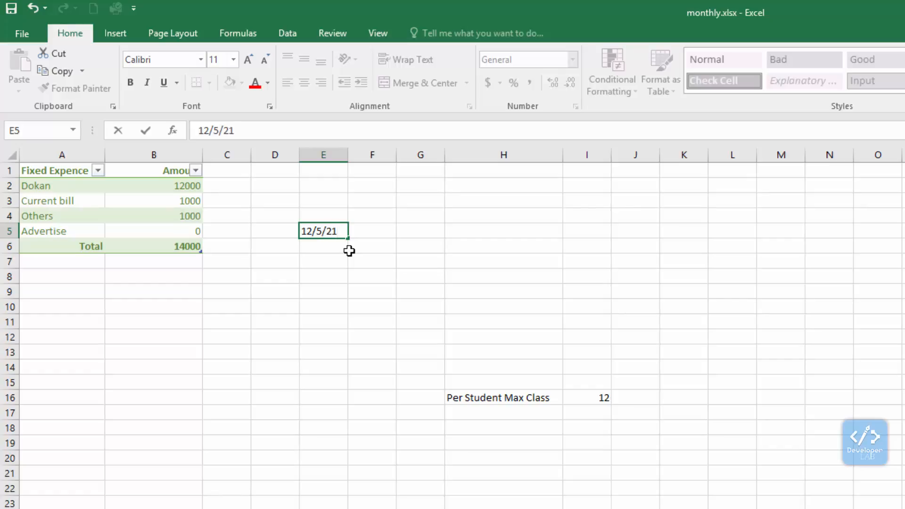
{"action": "key", "text": "BackSpace"}
{"action": "type", "text": "017"}
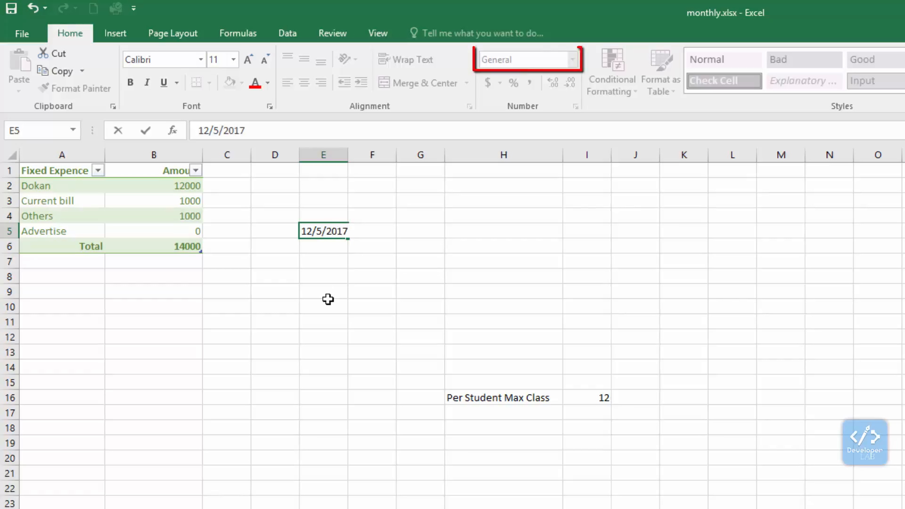
{"action": "left_click", "coordinate": [325, 303]}
{"action": "left_click", "coordinate": [328, 231]}
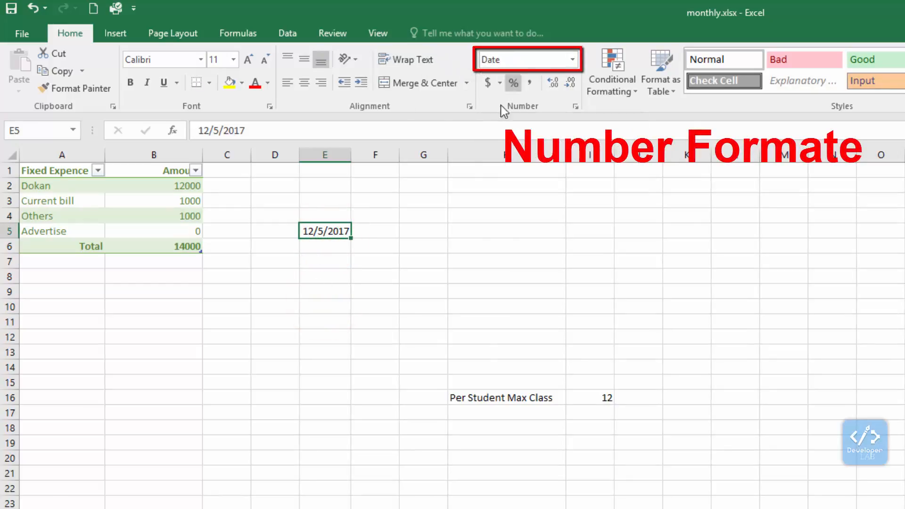
Step: Change the number format of the date in E5 to General and from there to Long Date
{"action": "left_click", "coordinate": [573, 59]}
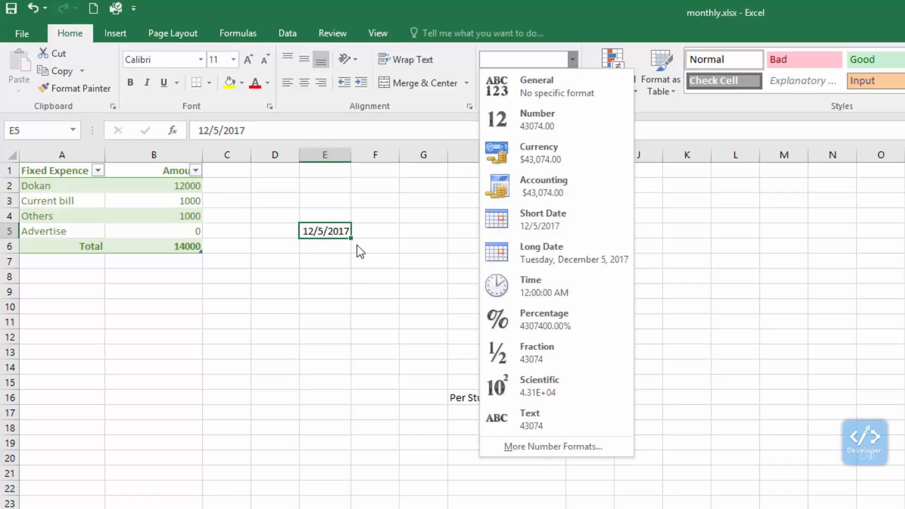
{"action": "left_click", "coordinate": [540, 93]}
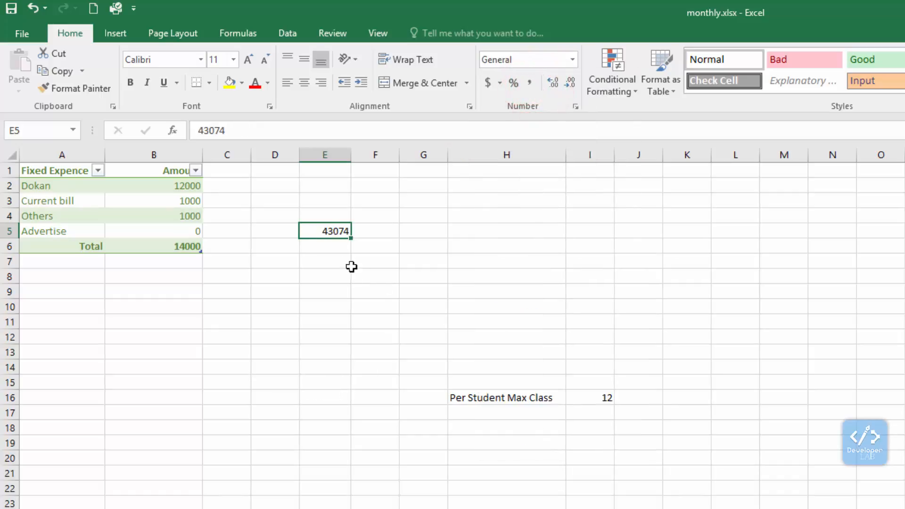
{"action": "left_click", "coordinate": [572, 59]}
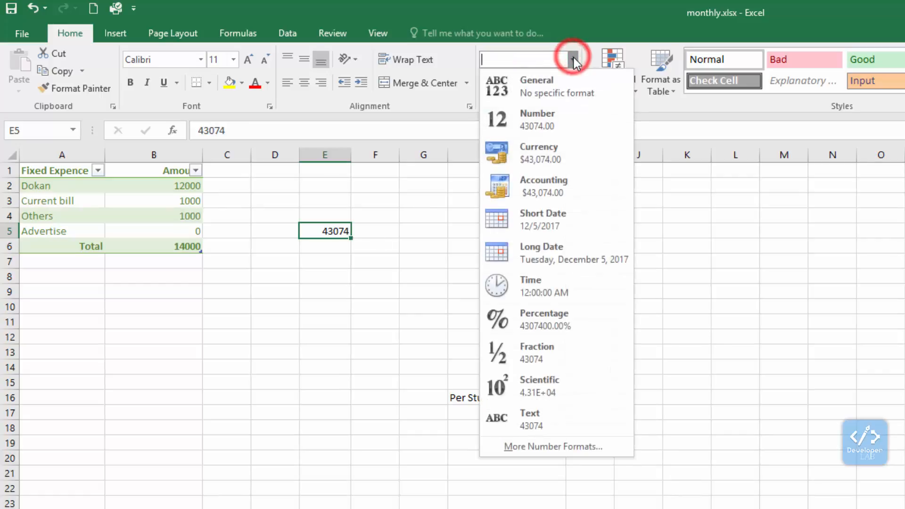
{"action": "left_click", "coordinate": [541, 256]}
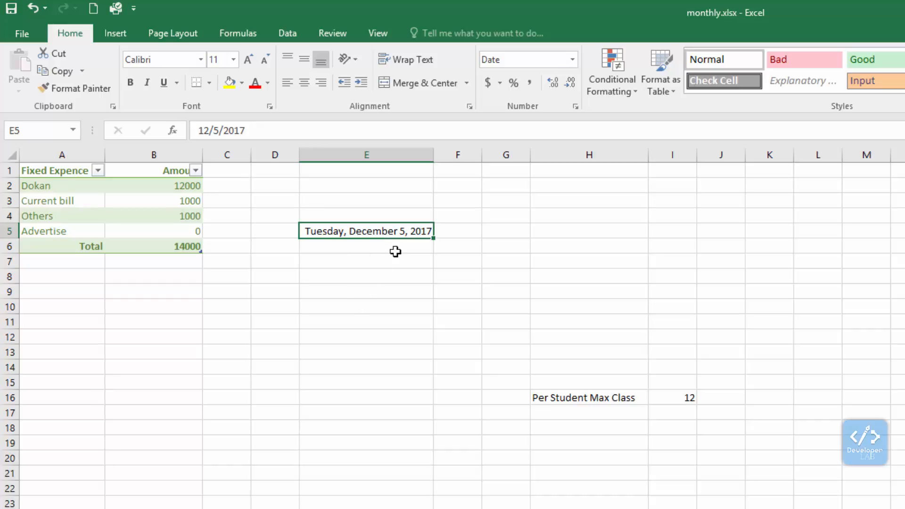
Step: Enter the date 1/1/2017 in cell E10
{"action": "left_click", "coordinate": [374, 304]}
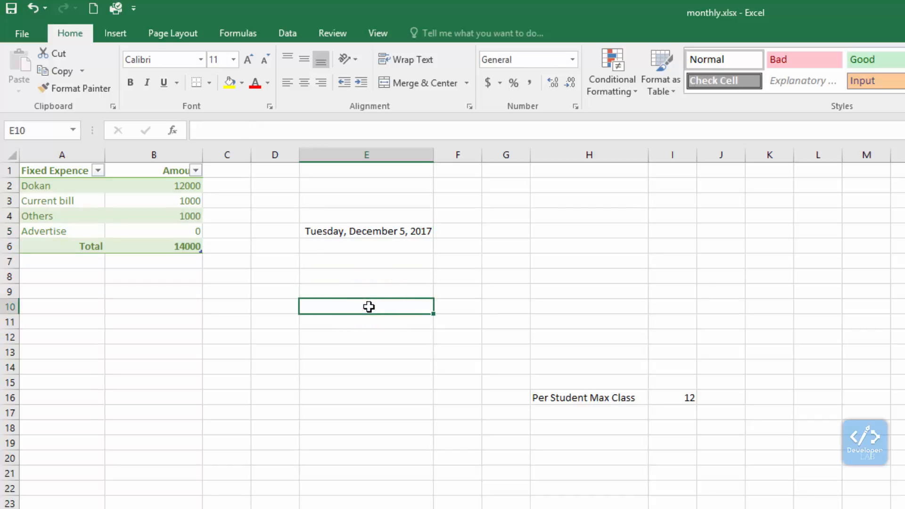
{"action": "type", "text": "1"}
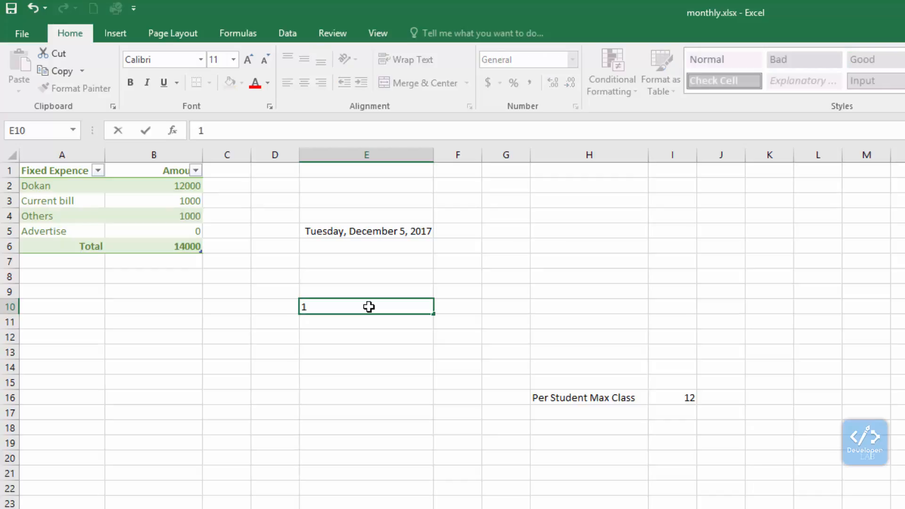
{"action": "type", "text": "/1/2017"}
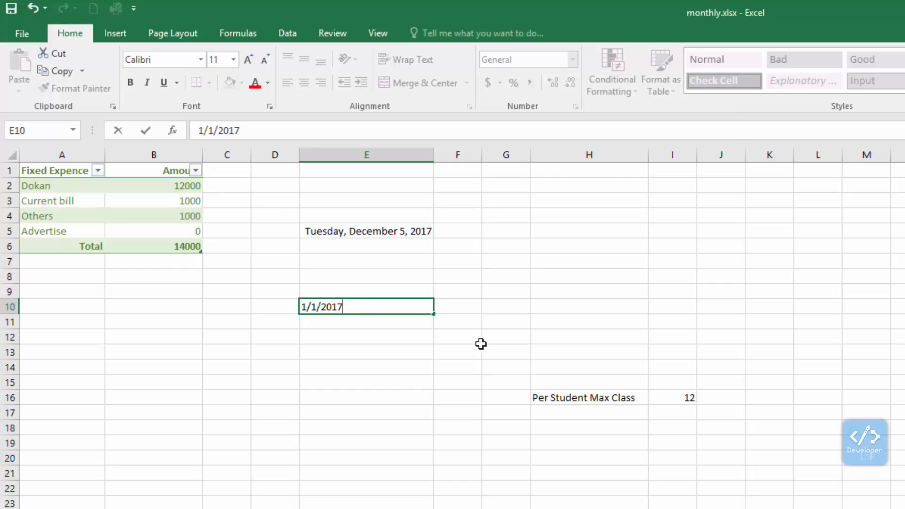
{"action": "left_click", "coordinate": [386, 382]}
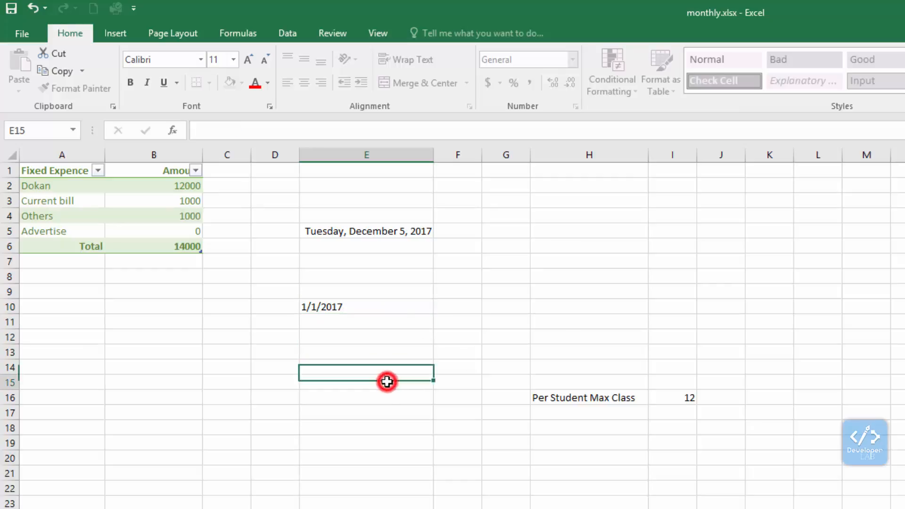
Step: Apply the Long Date number format to cell E10
{"action": "left_click", "coordinate": [383, 306]}
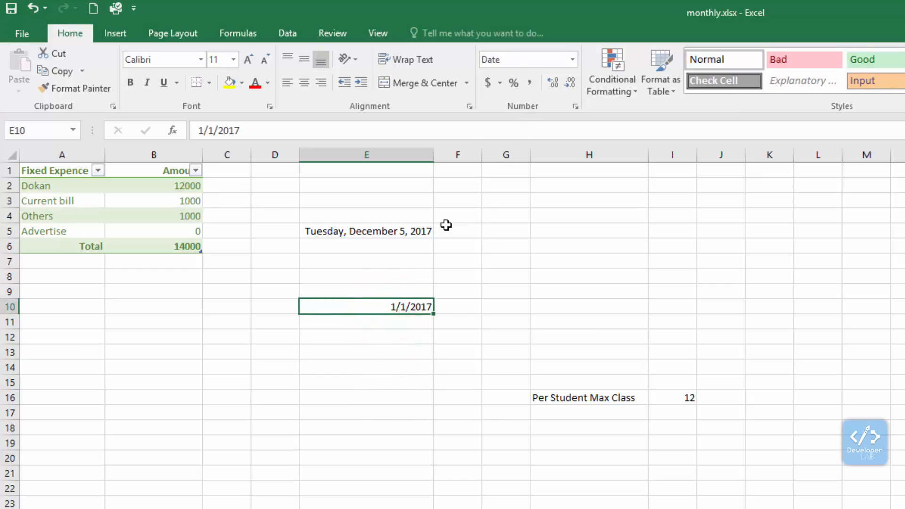
{"action": "left_click", "coordinate": [572, 60]}
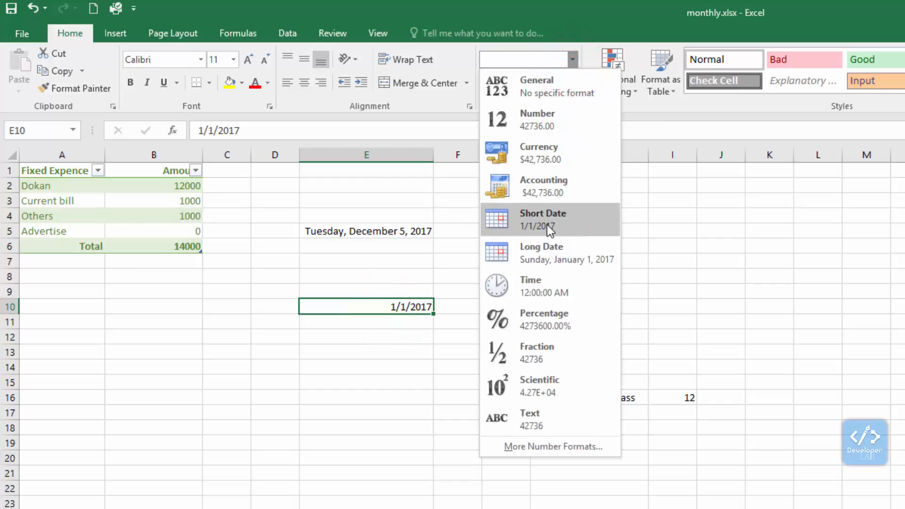
{"action": "left_click", "coordinate": [544, 261]}
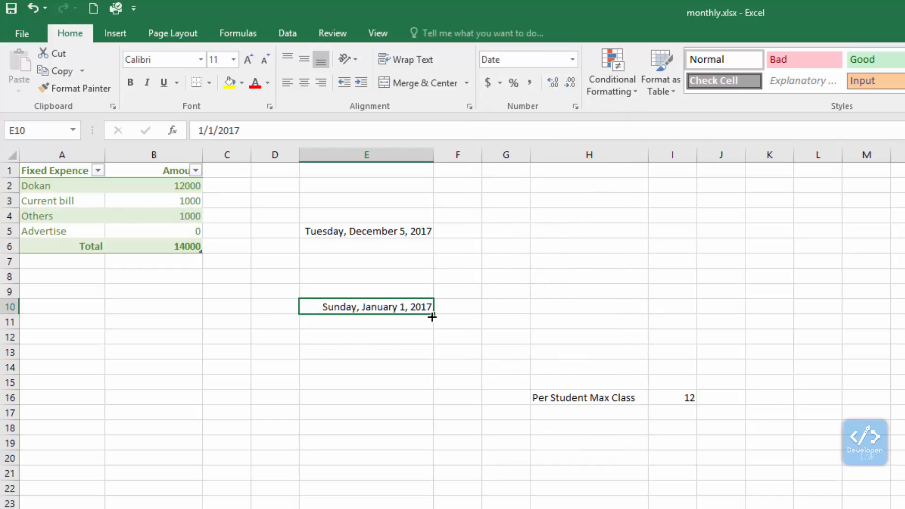
Step: Fill the date series from E10 down to E27 and widen column E to fit the long dates
{"action": "left_click_drag", "start_coordinate": [434, 313], "coordinate": [432, 507]}
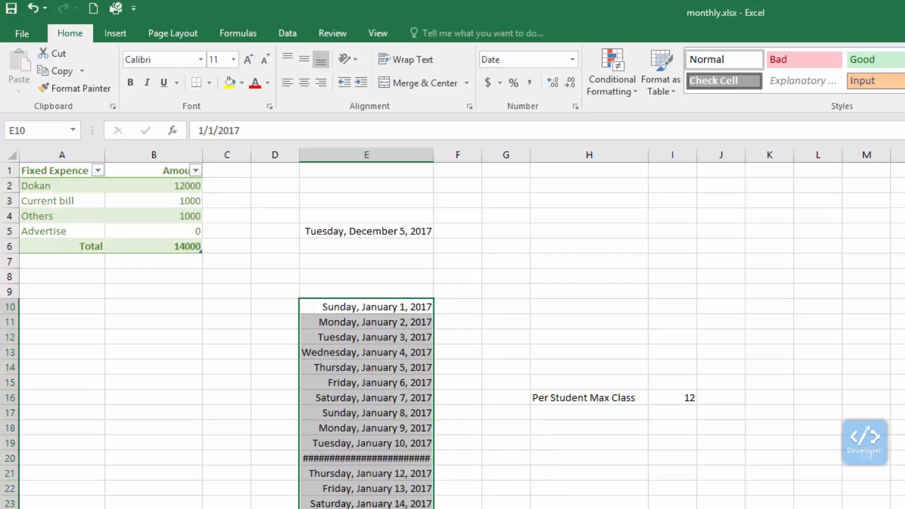
{"action": "left_click_drag", "start_coordinate": [433, 155], "coordinate": [466, 159]}
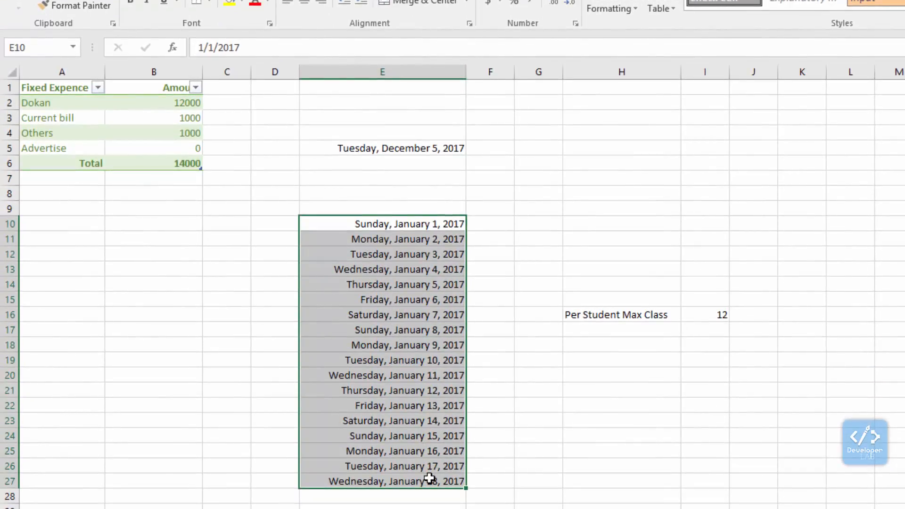
{"action": "left_click", "coordinate": [488, 242]}
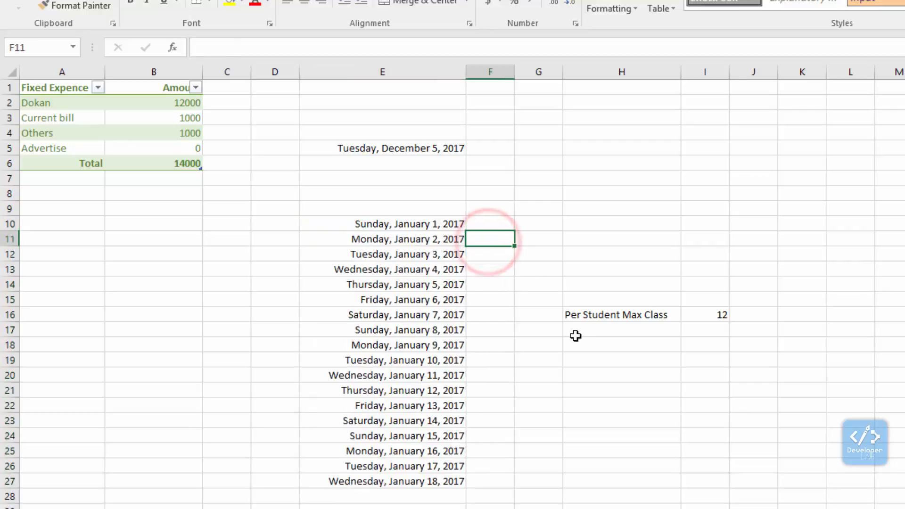
{"action": "left_click", "coordinate": [416, 249]}
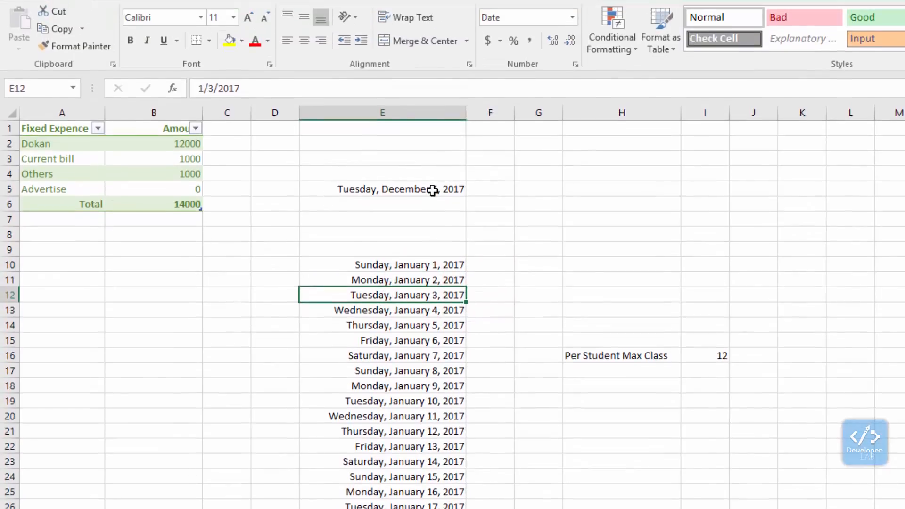
Step: Apply the Short Date number format to the date in E5
{"action": "left_click", "coordinate": [432, 149]}
{"action": "left_click", "coordinate": [573, 37]}
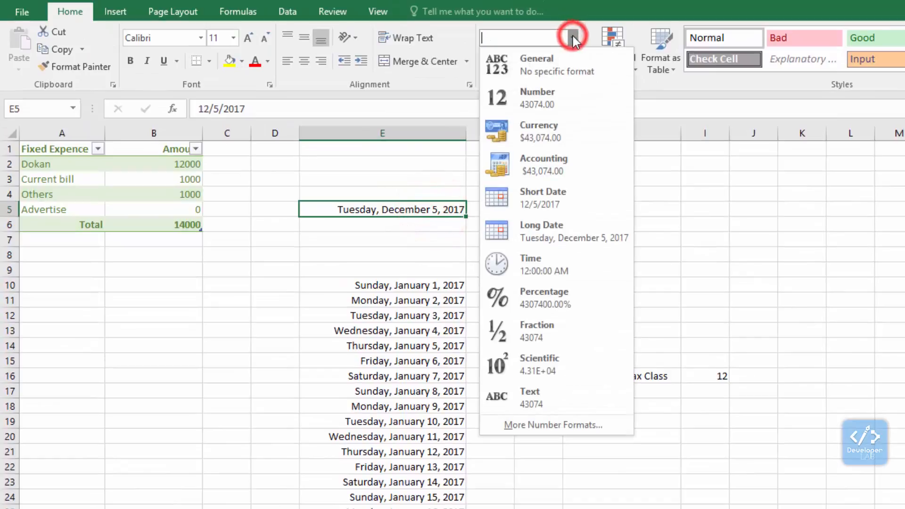
{"action": "left_click", "coordinate": [556, 204]}
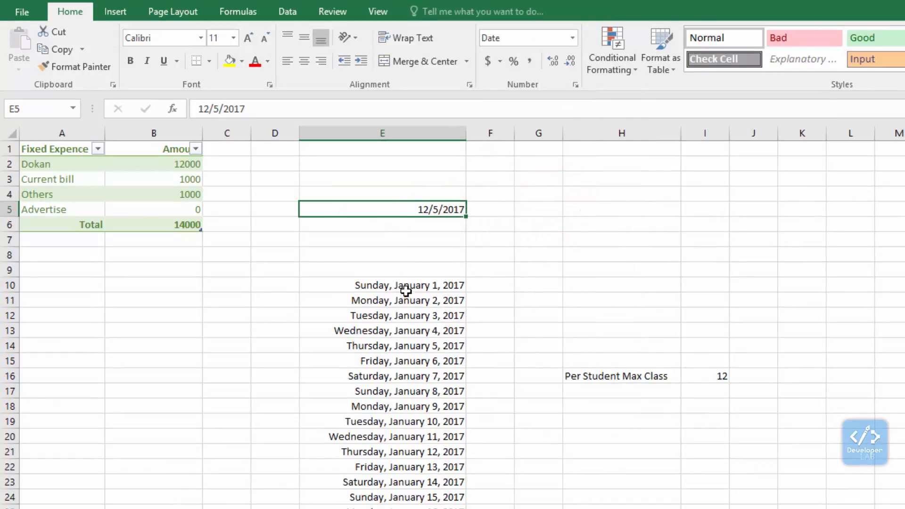
Step: Apply the Short Date number format to the date series in E10:E27
{"action": "left_click_drag", "start_coordinate": [405, 286], "coordinate": [405, 508]}
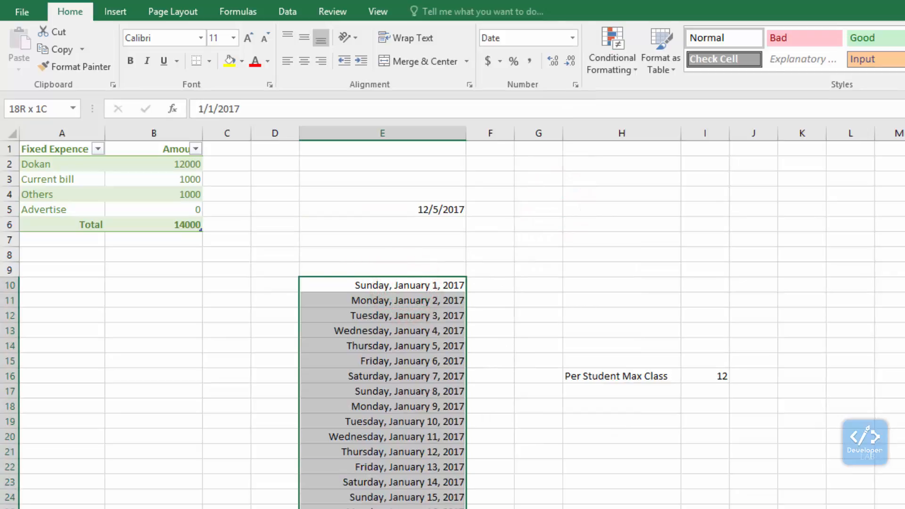
{"action": "left_click", "coordinate": [572, 38]}
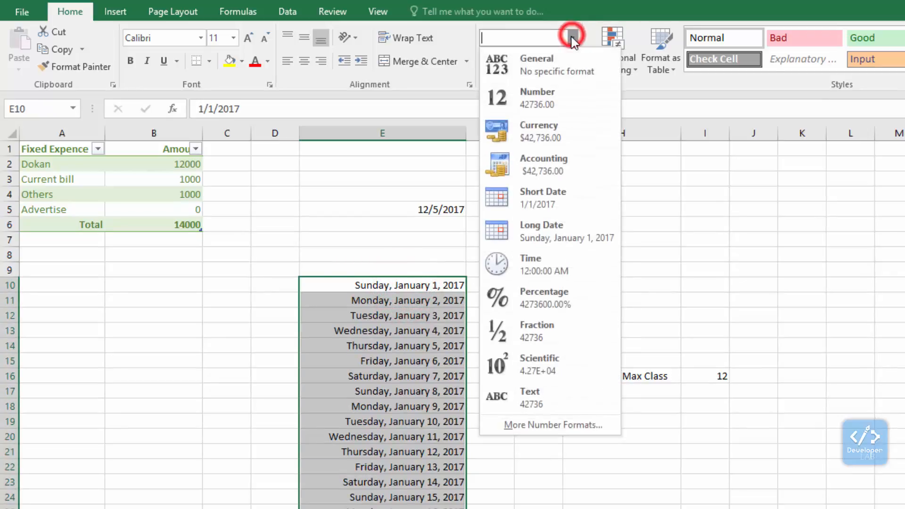
{"action": "left_click", "coordinate": [551, 199]}
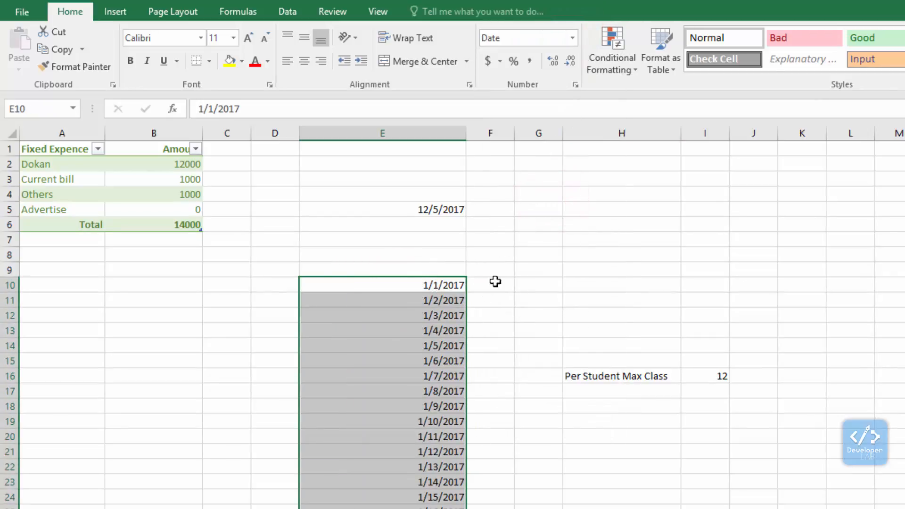
{"action": "left_click", "coordinate": [523, 300]}
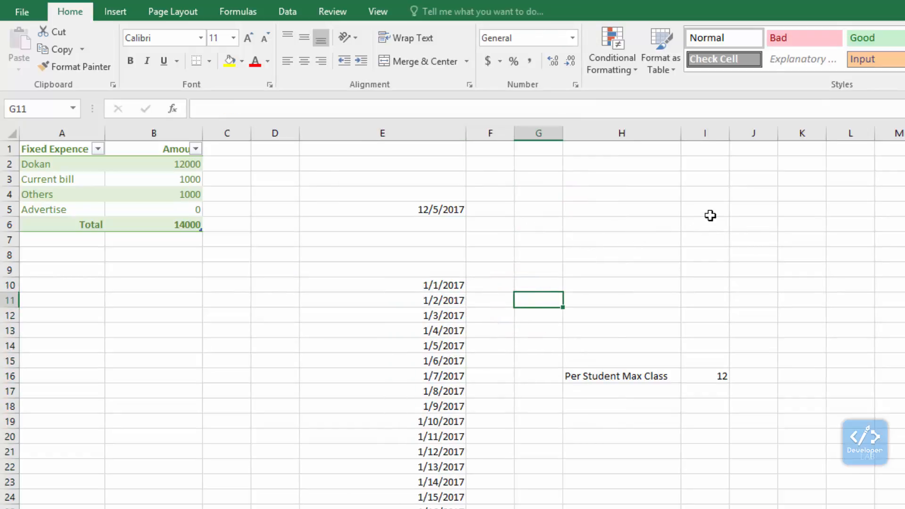
Step: Enter 10 in cell G6 and format it with the Percent style
{"action": "left_click", "coordinate": [540, 221]}
{"action": "type", "text": "10"}
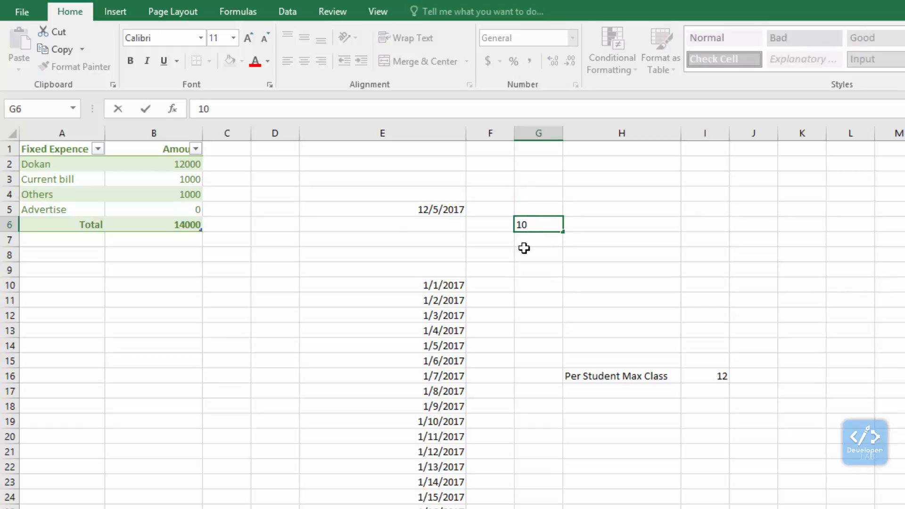
{"action": "left_click", "coordinate": [532, 260]}
{"action": "left_click", "coordinate": [541, 225]}
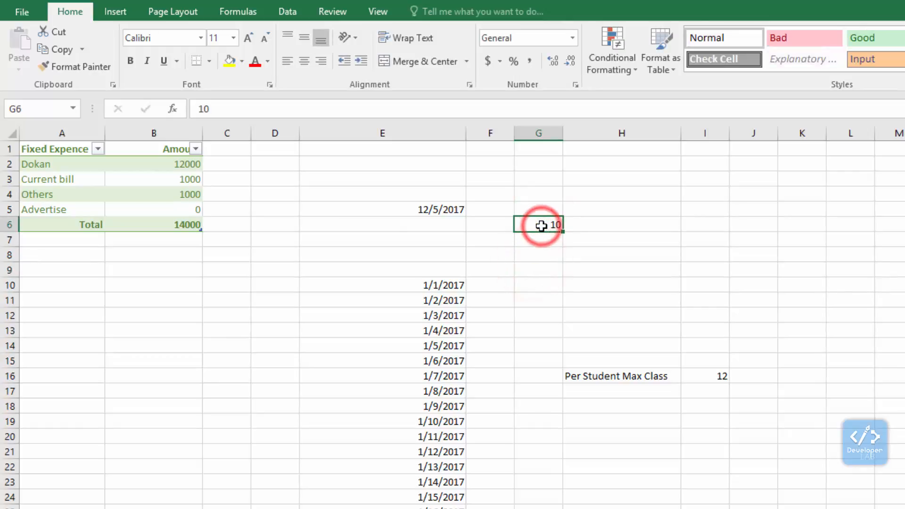
{"action": "left_click", "coordinate": [517, 62]}
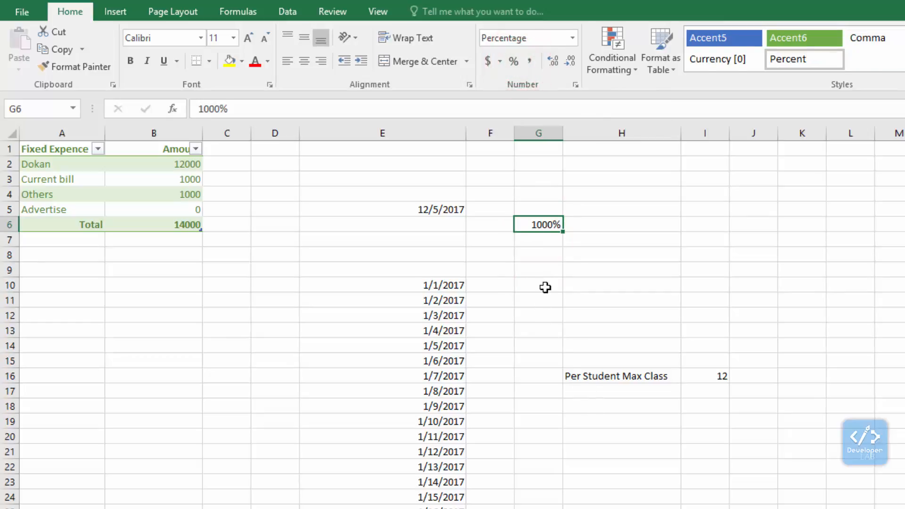
Step: Enter 10% in cell G9
{"action": "left_click", "coordinate": [546, 266]}
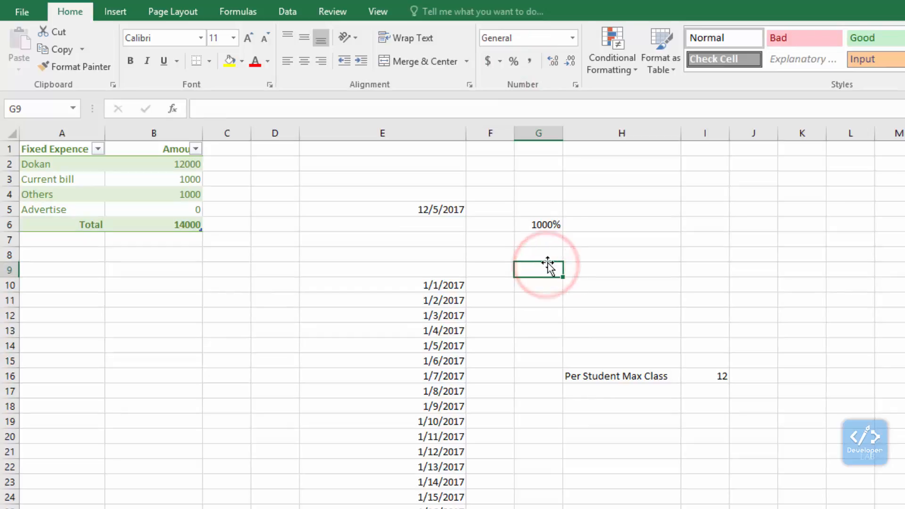
{"action": "type", "text": "10"}
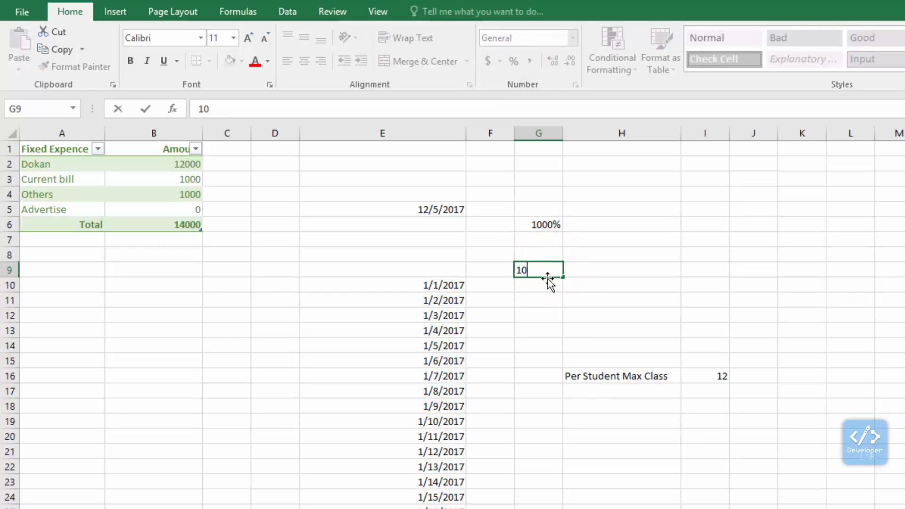
{"action": "type", "text": "%"}
{"action": "left_click", "coordinate": [546, 284]}
Step: Change the number format of the percentage in G9 to General
{"action": "left_click", "coordinate": [541, 270]}
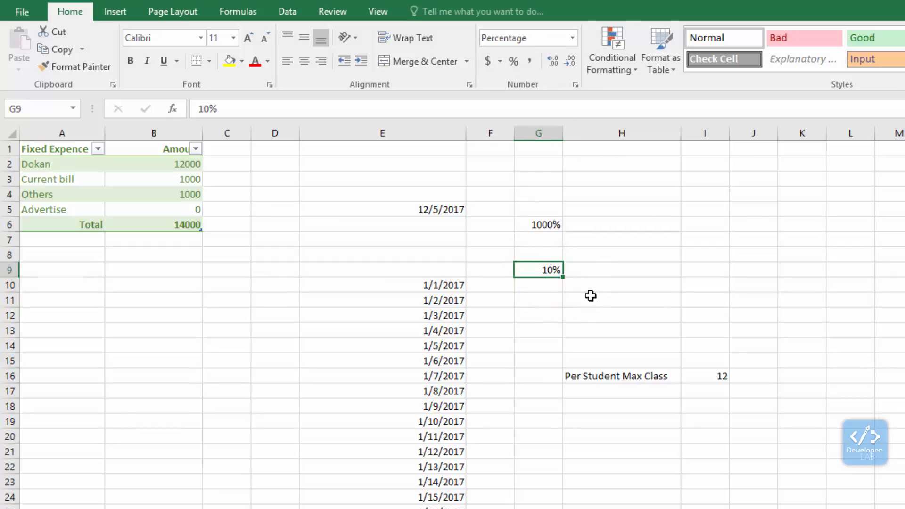
{"action": "left_click", "coordinate": [571, 39]}
{"action": "left_click", "coordinate": [541, 61]}
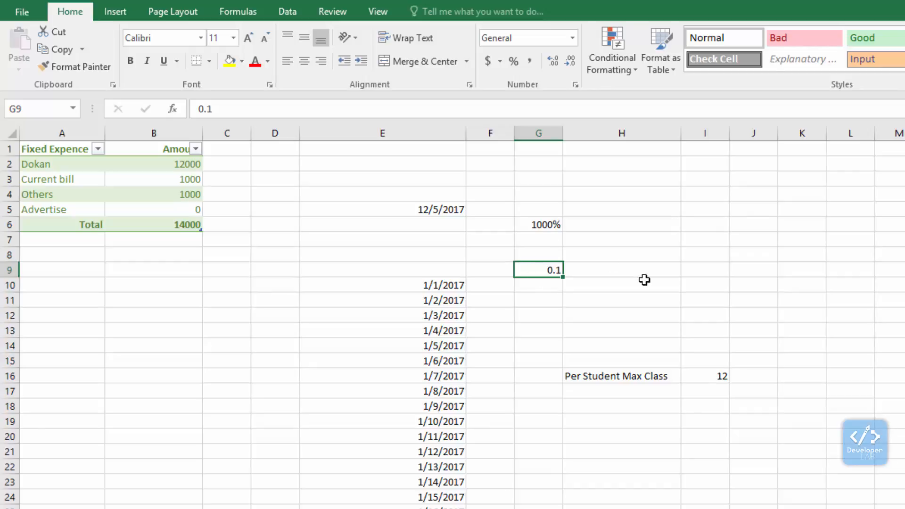
{"action": "left_click", "coordinate": [533, 305]}
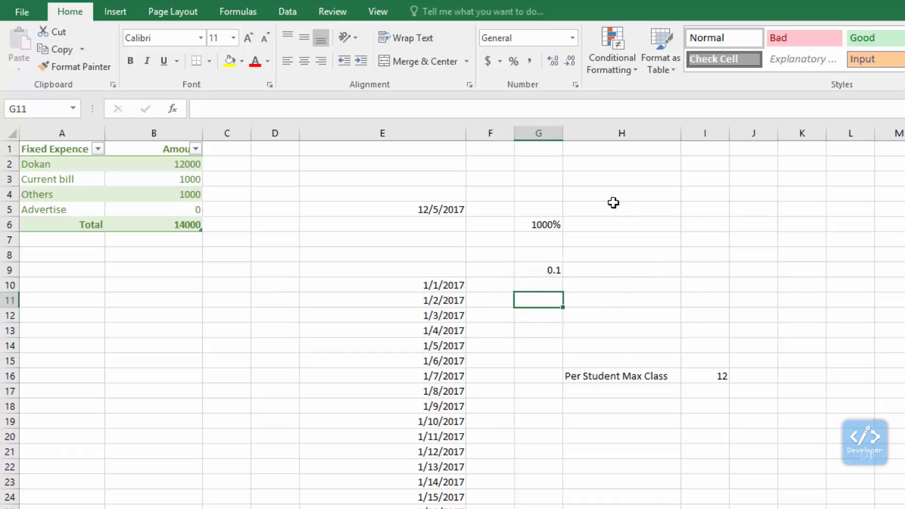
Step: Enter 10.00 in cell H3
{"action": "left_click", "coordinate": [608, 181]}
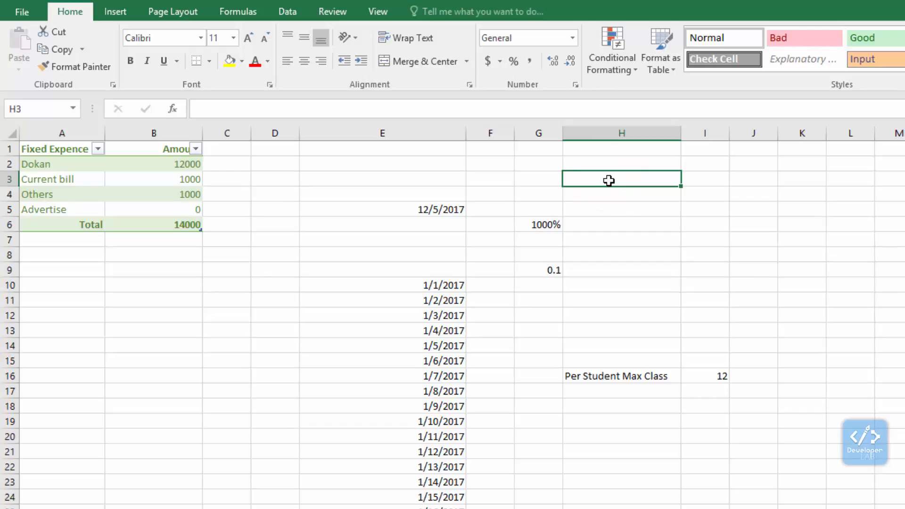
{"action": "type", "text": "1"}
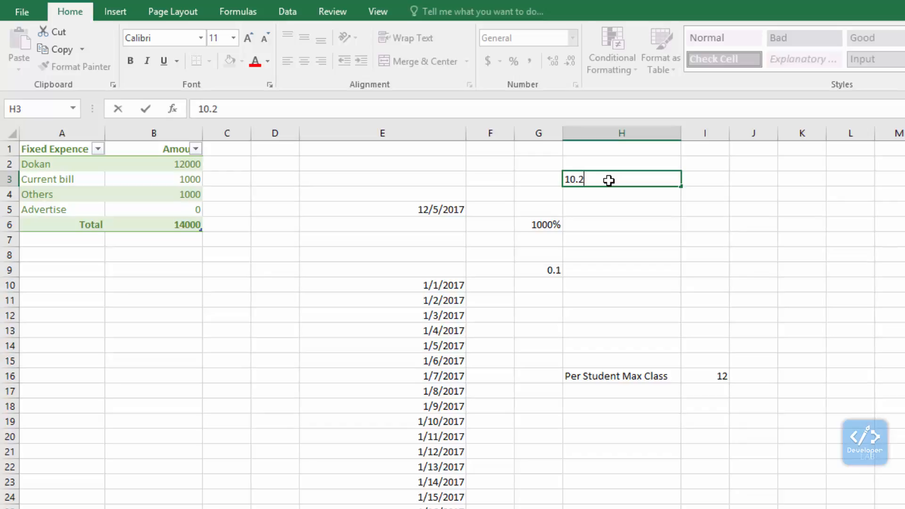
{"action": "type", "text": "0.00"}
{"action": "left_click", "coordinate": [590, 261]}
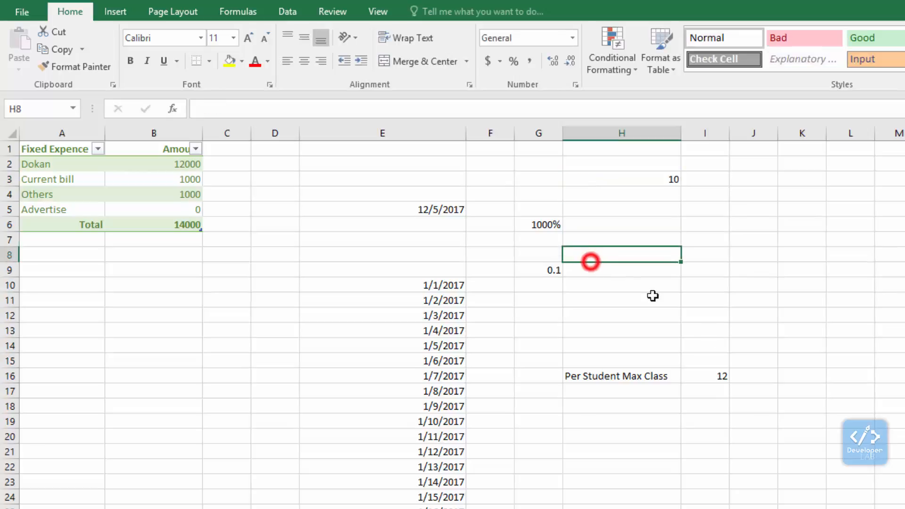
Step: Increase the decimal places of the number in H3 to three
{"action": "left_click", "coordinate": [638, 177]}
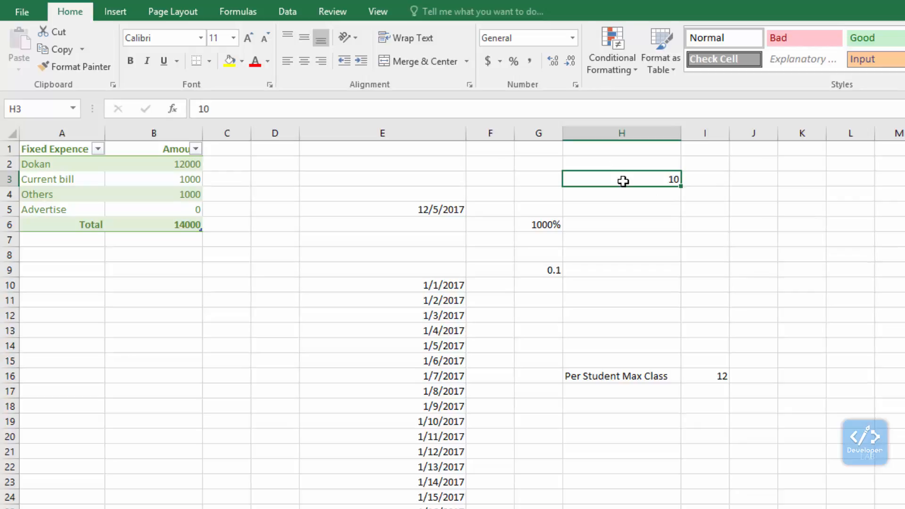
{"action": "left_click", "coordinate": [555, 64]}
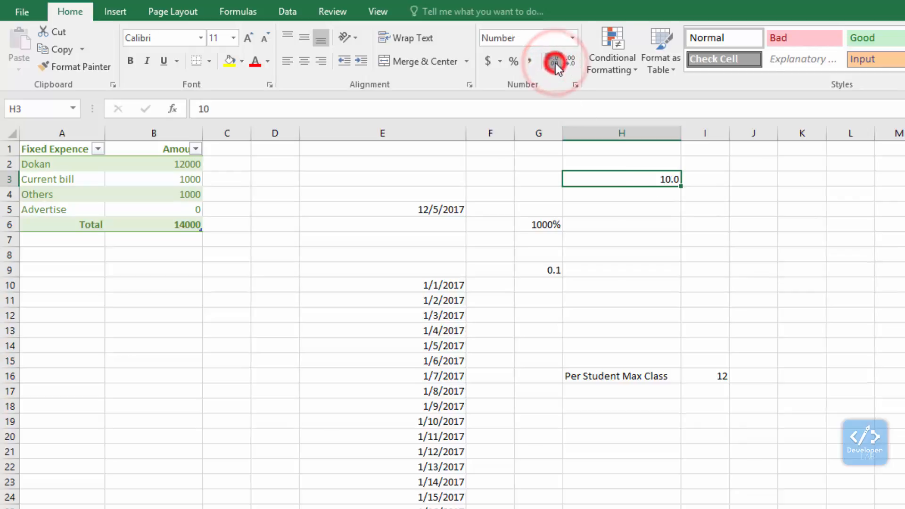
{"action": "left_click", "coordinate": [555, 64]}
{"action": "left_click", "coordinate": [555, 63]}
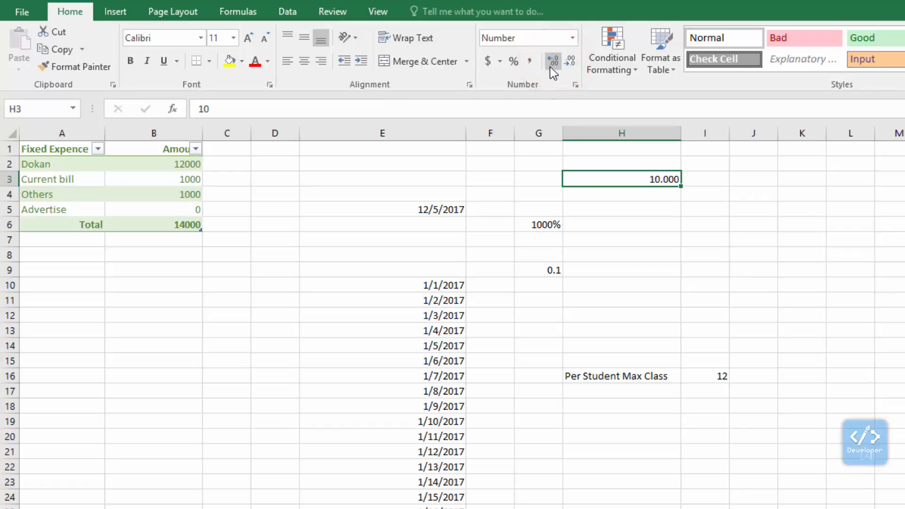
Step: Decrease the decimal places of the number in H3 to zero
{"action": "left_click", "coordinate": [571, 60]}
{"action": "left_click", "coordinate": [571, 61]}
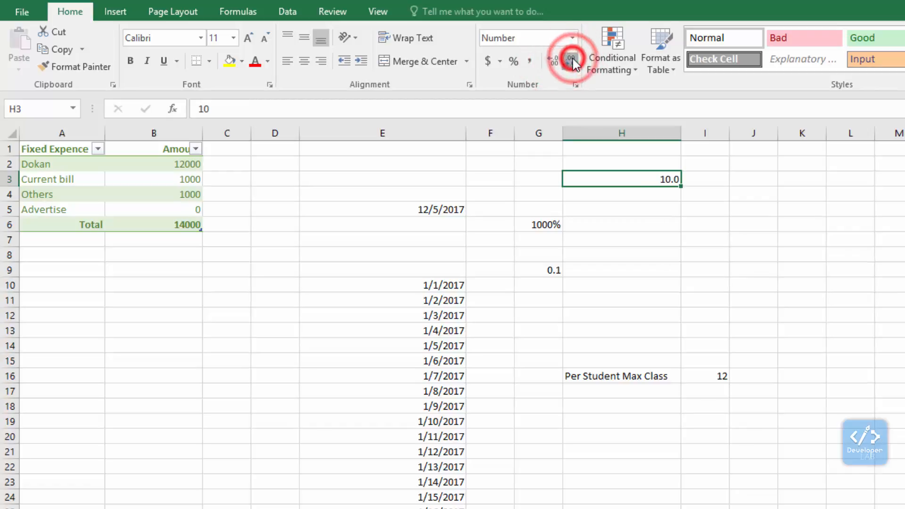
{"action": "left_click", "coordinate": [571, 60]}
{"action": "left_click", "coordinate": [637, 282]}
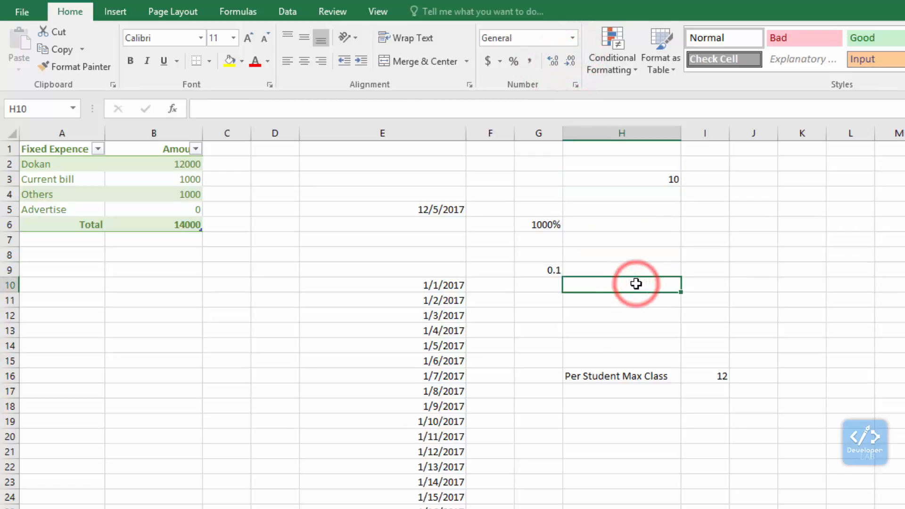
Step: Enter 125 in cell H12 with a dollar sign in front, as $125
{"action": "left_click", "coordinate": [614, 320]}
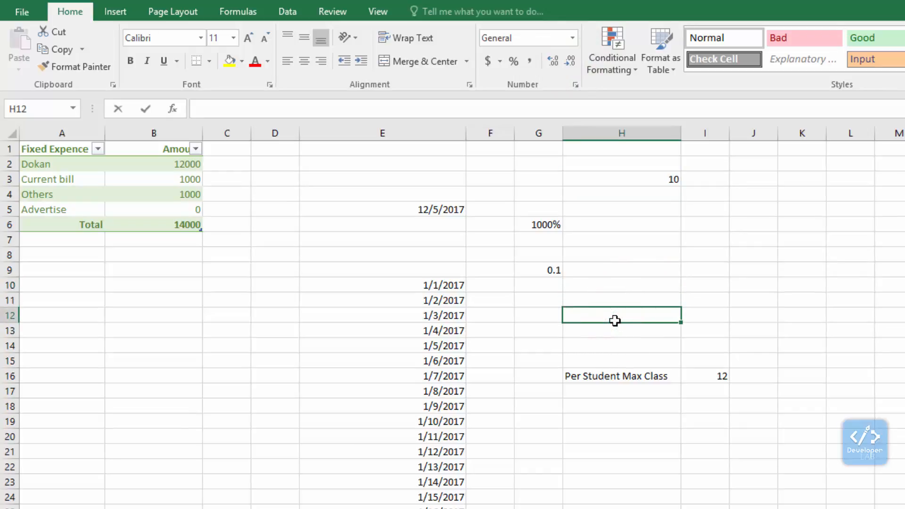
{"action": "type", "text": "125"}
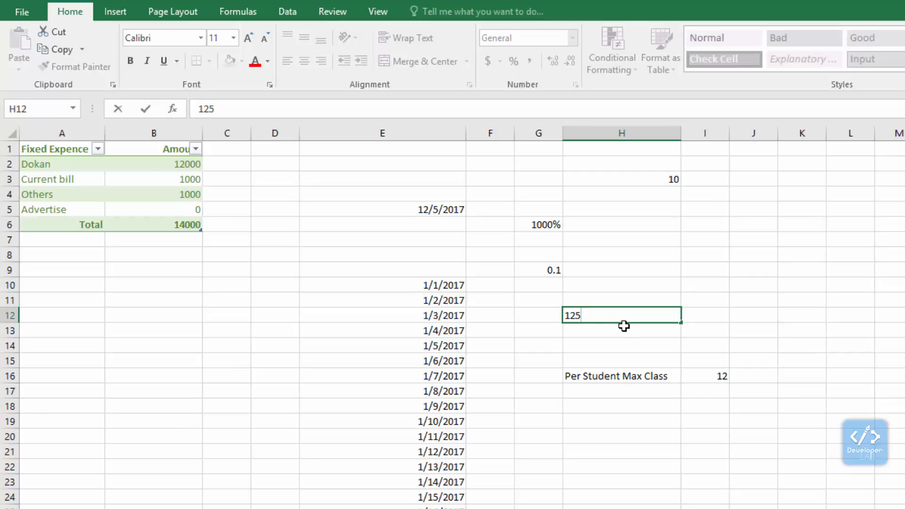
{"action": "left_click", "coordinate": [566, 315]}
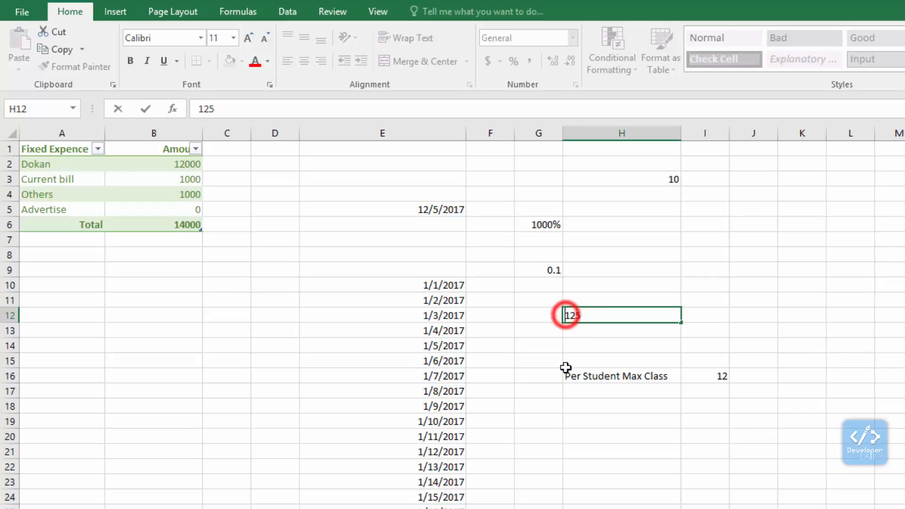
{"action": "type", "text": "$"}
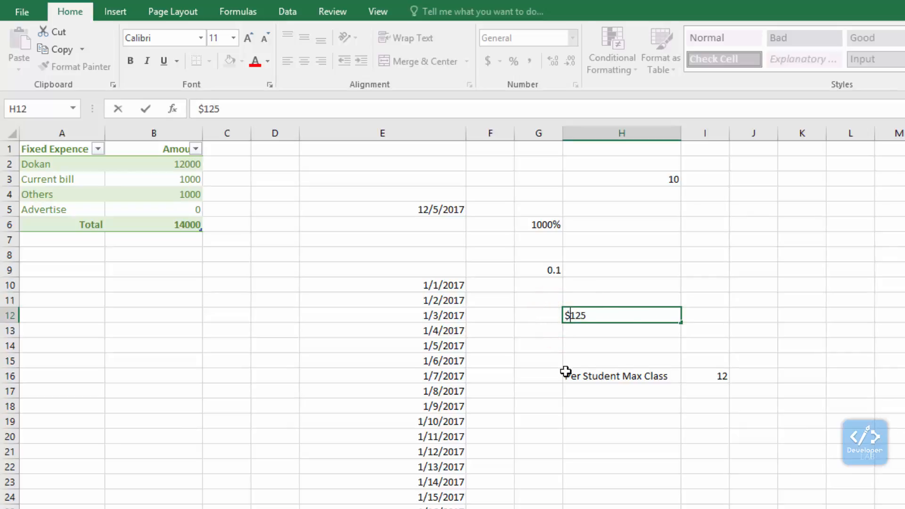
{"action": "left_click", "coordinate": [587, 332]}
Step: Increase the decimal places of the dollar amount in H12 to two
{"action": "left_click", "coordinate": [618, 314]}
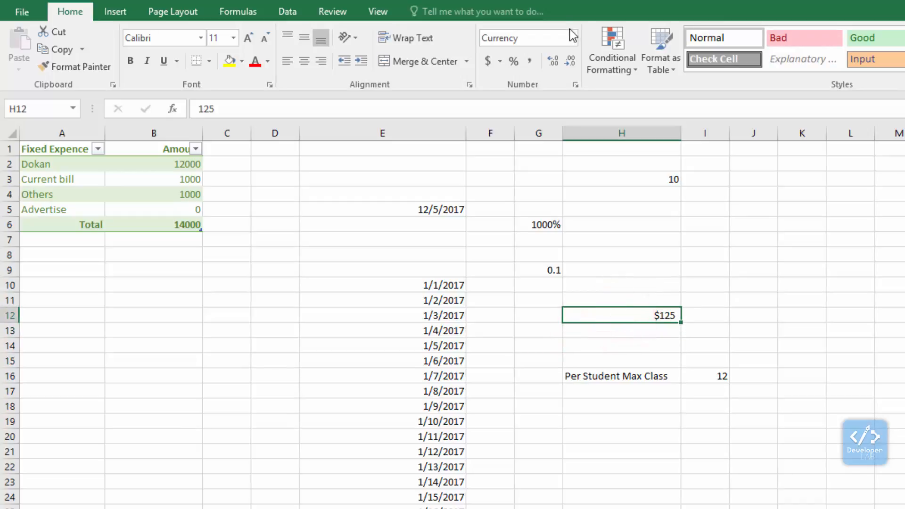
{"action": "left_click", "coordinate": [552, 60]}
{"action": "left_click", "coordinate": [552, 60]}
{"action": "left_click", "coordinate": [626, 339]}
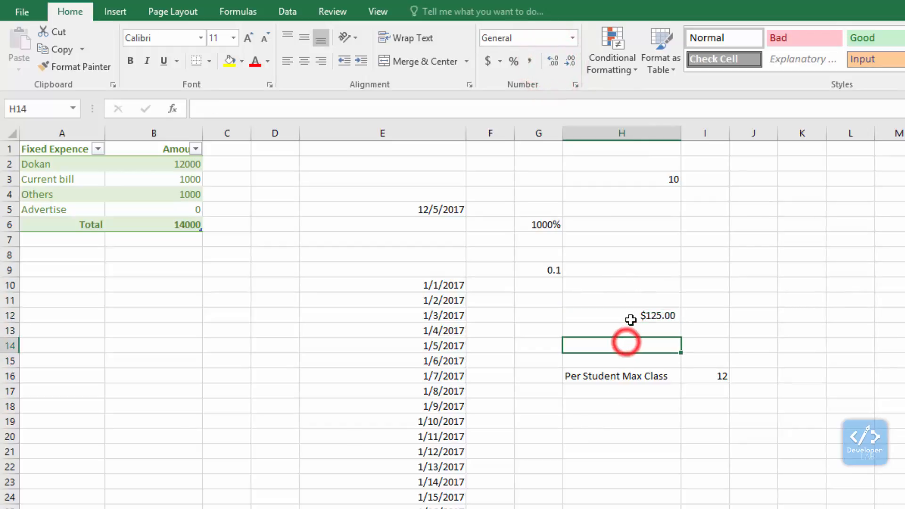
Step: Change the number format of the amount in H12 to General and back to Currency
{"action": "left_click", "coordinate": [628, 315]}
{"action": "left_click", "coordinate": [573, 38]}
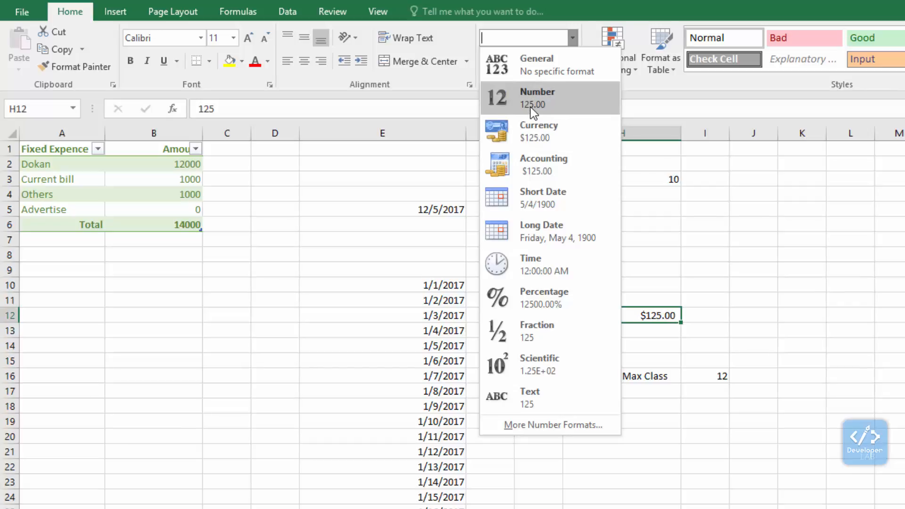
{"action": "left_click", "coordinate": [546, 79]}
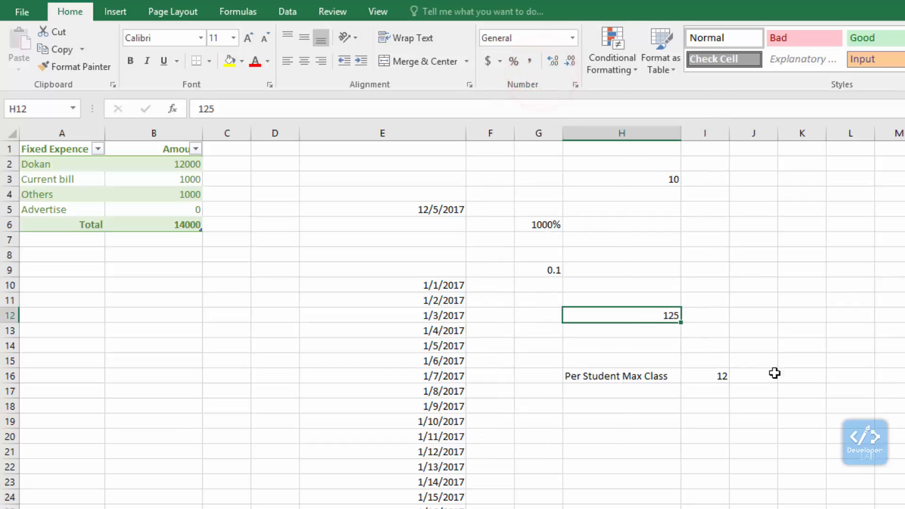
{"action": "left_click", "coordinate": [571, 38]}
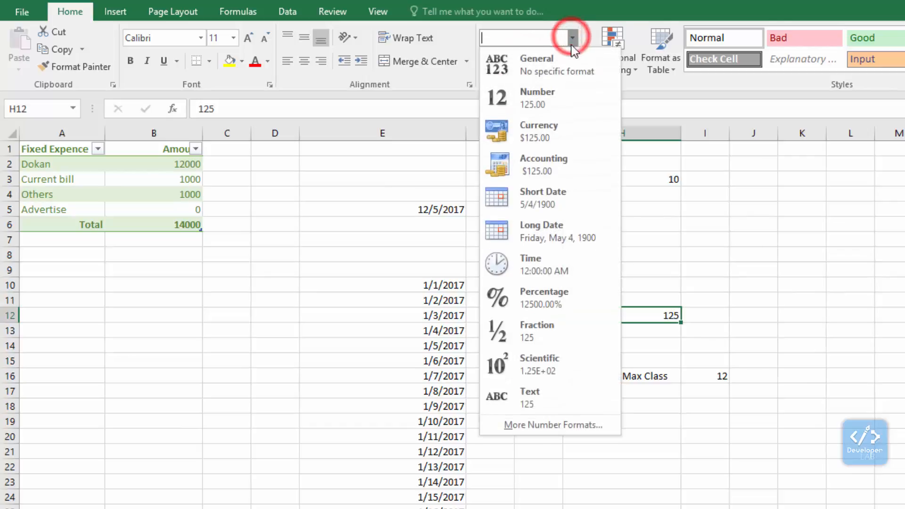
{"action": "left_click", "coordinate": [543, 126]}
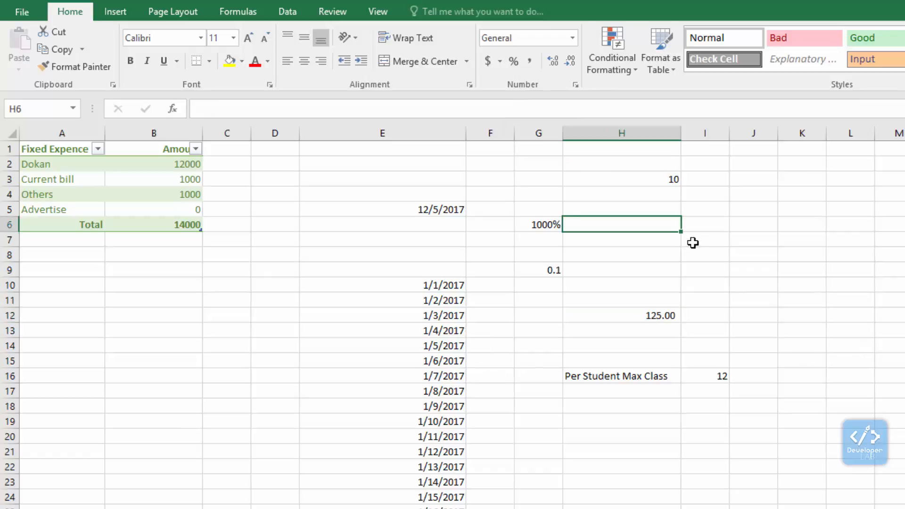
Step: Enter 10000000 in cell H6 and format it with the Comma Style thousands separator
{"action": "type", "text": "10000000"}
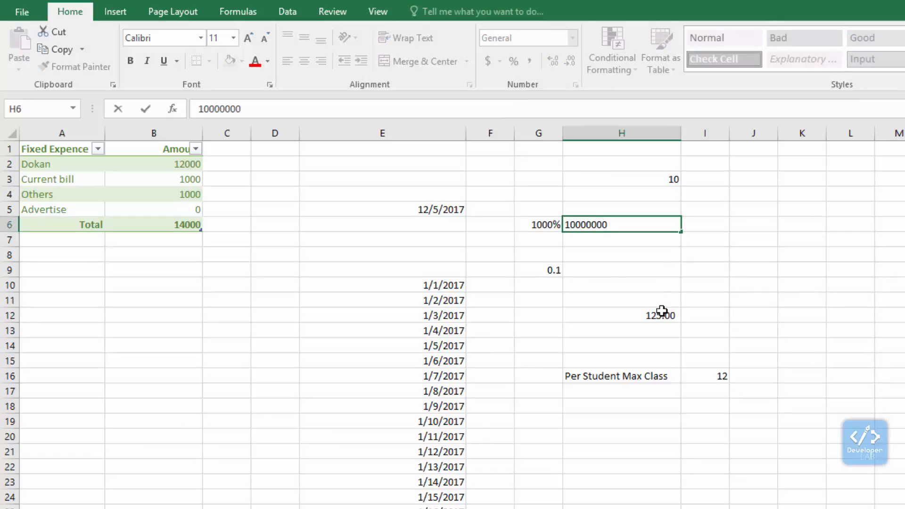
{"action": "left_click", "coordinate": [661, 312]}
{"action": "left_click", "coordinate": [632, 224]}
{"action": "left_click", "coordinate": [531, 62]}
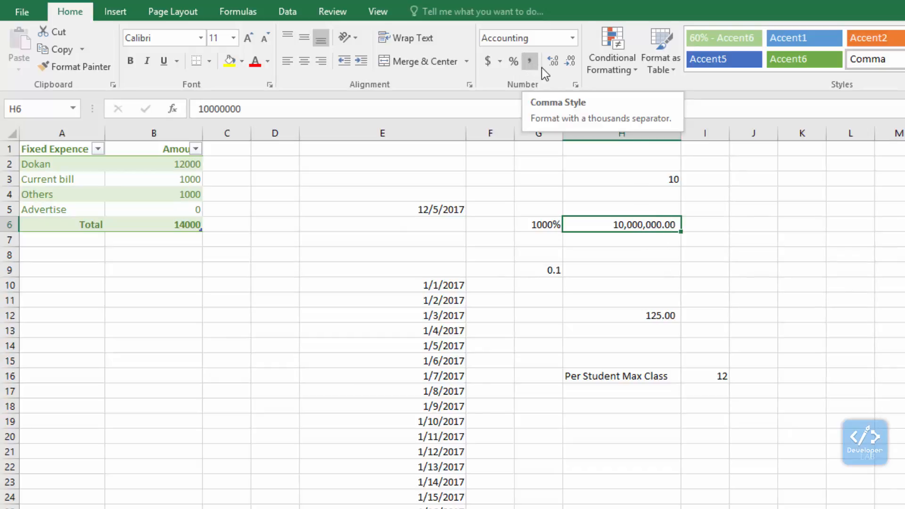
{"action": "left_click", "coordinate": [433, 346]}
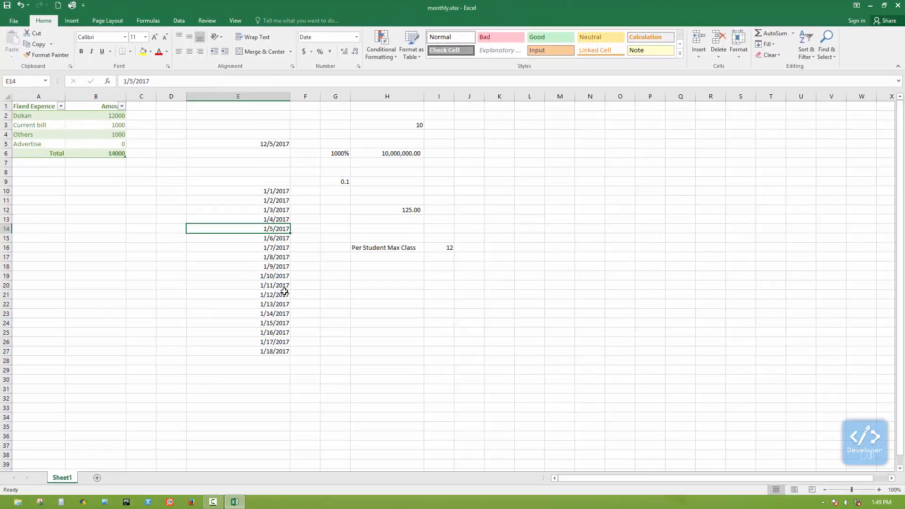